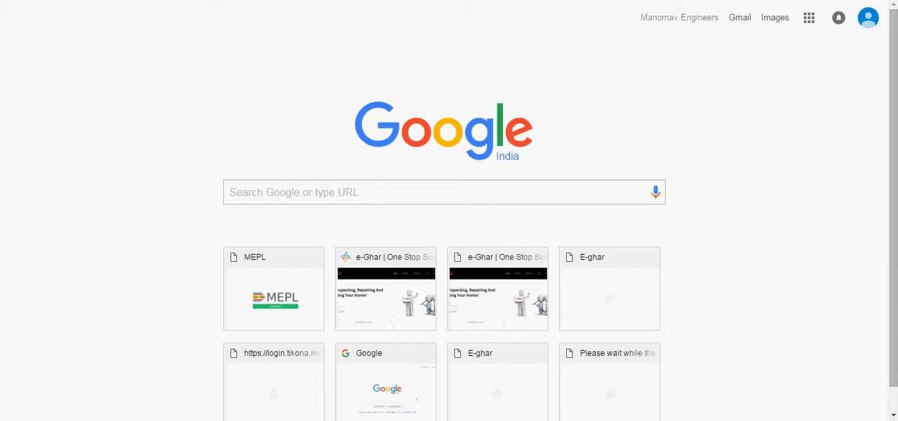
{"action": "type", "text": "www."}
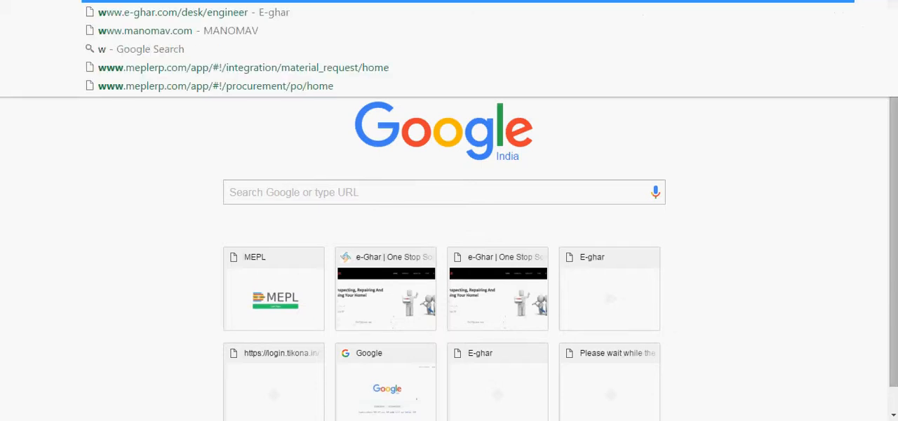
{"action": "type", "text": "m"}
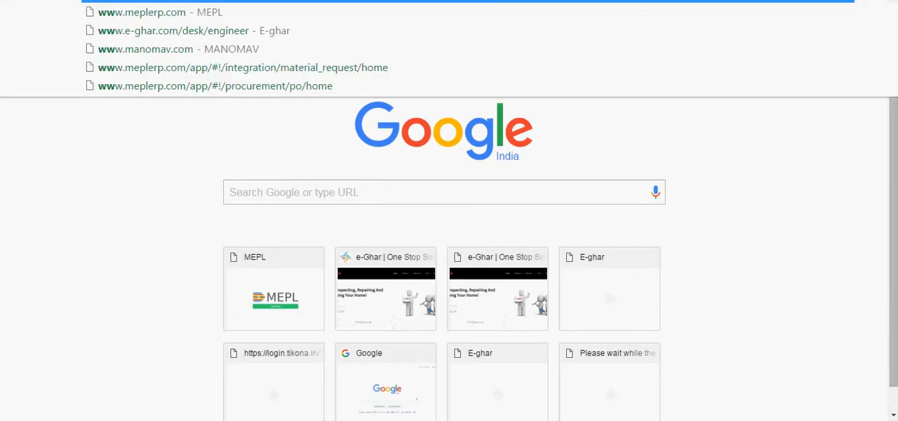
{"action": "type", "text": "w.mep"}
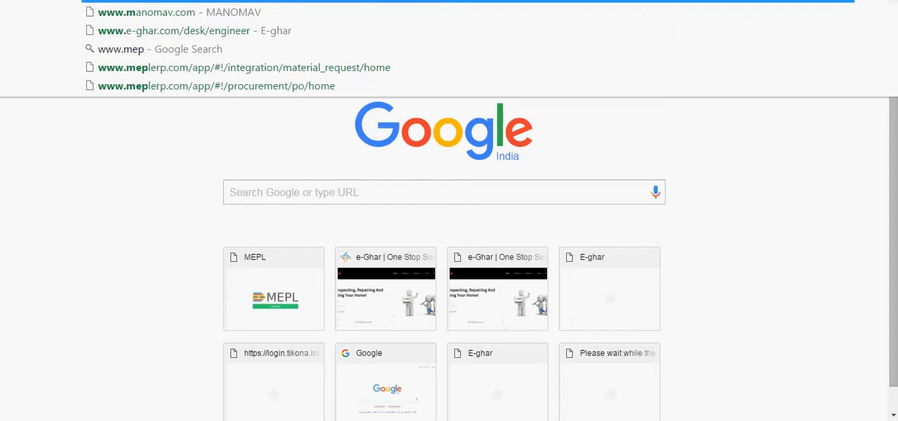
{"action": "type", "text": "lerp.co"}
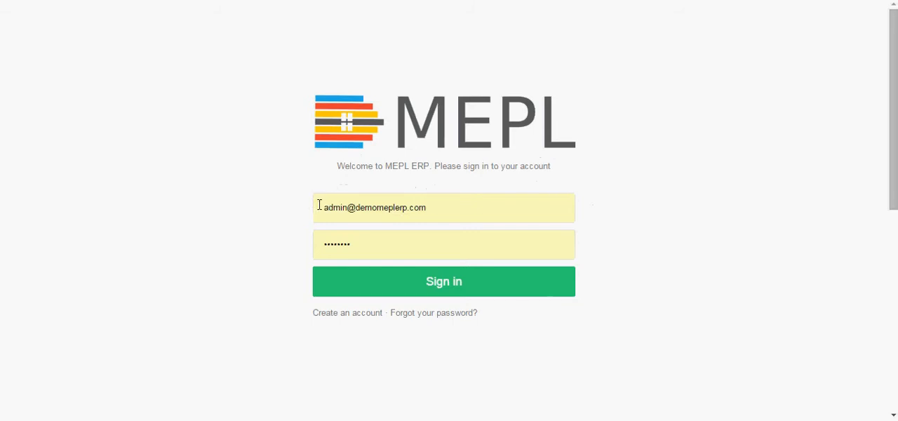
Sign in with the admin email and password to reach the dashboard
{"action": "left_click_drag", "start_coordinate": [319, 207], "coordinate": [436, 210]}
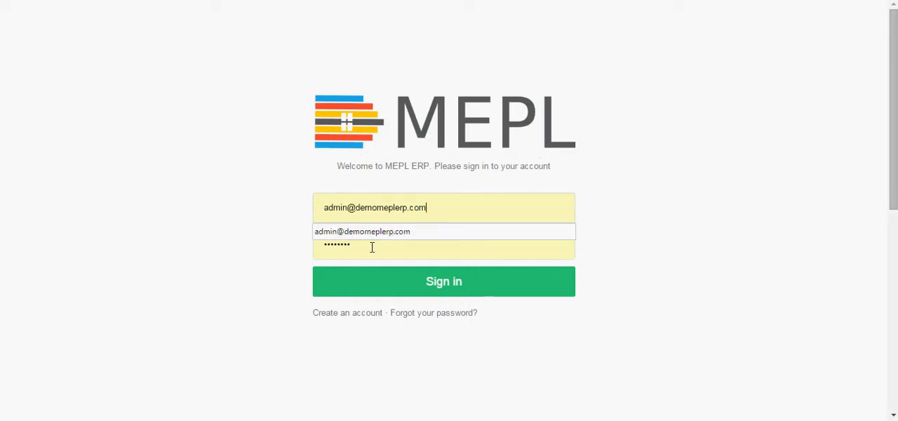
{"action": "left_click", "coordinate": [372, 247]}
{"action": "left_click", "coordinate": [465, 281]}
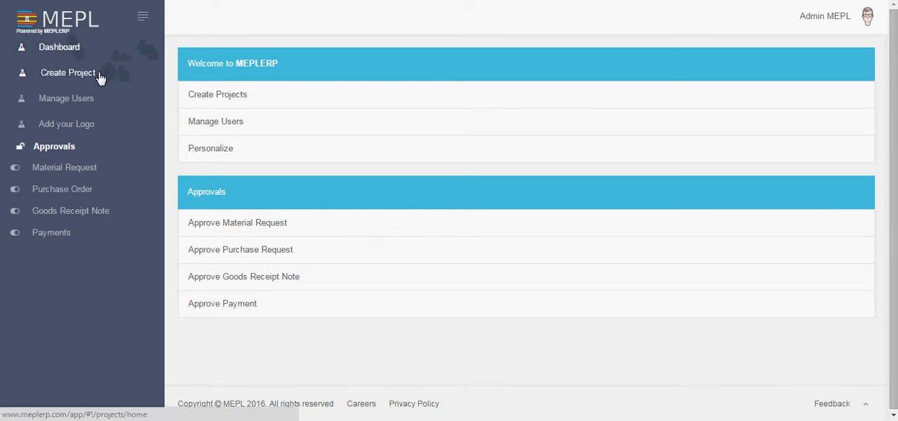
{"action": "left_click", "coordinate": [68, 72]}
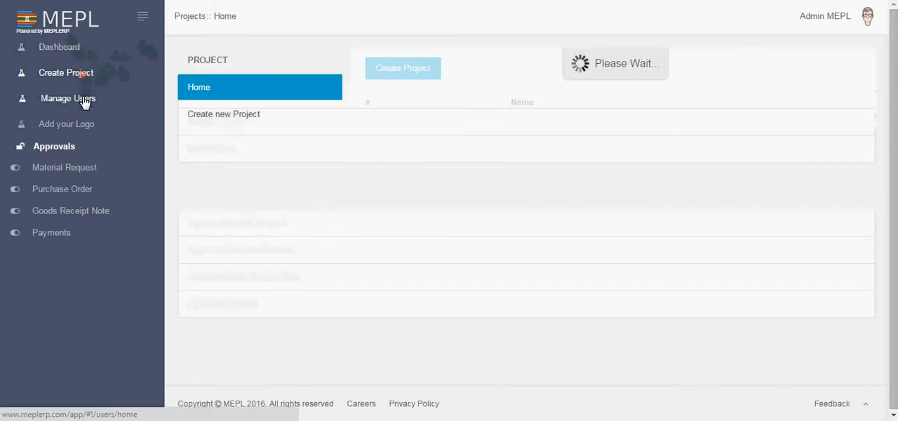
{"action": "left_click", "coordinate": [66, 98]}
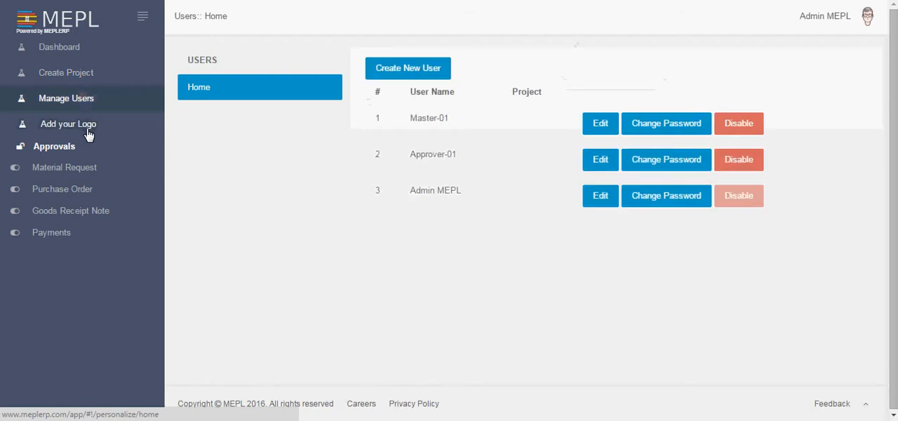
{"action": "left_click", "coordinate": [68, 124]}
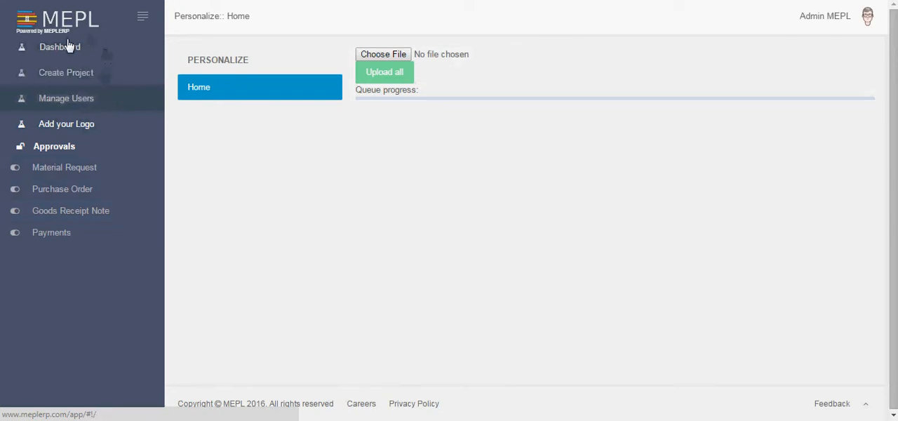
{"action": "left_click", "coordinate": [86, 55]}
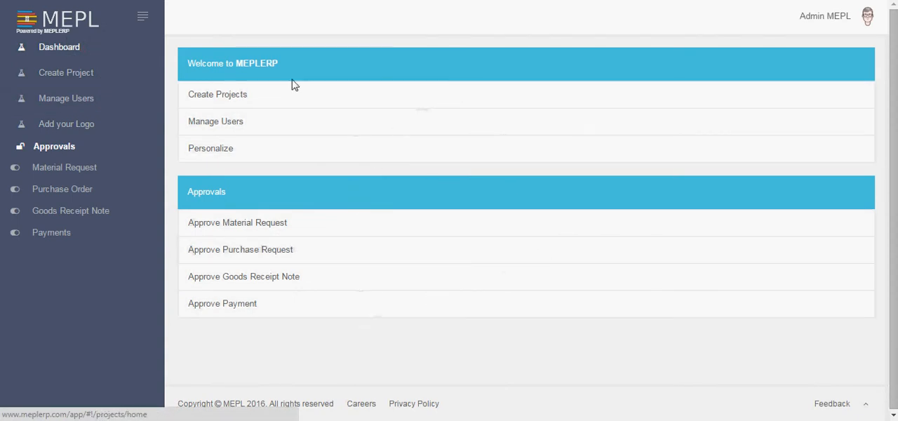
Start a new project and enter name Demo-03 and code 003
{"action": "left_click", "coordinate": [354, 104]}
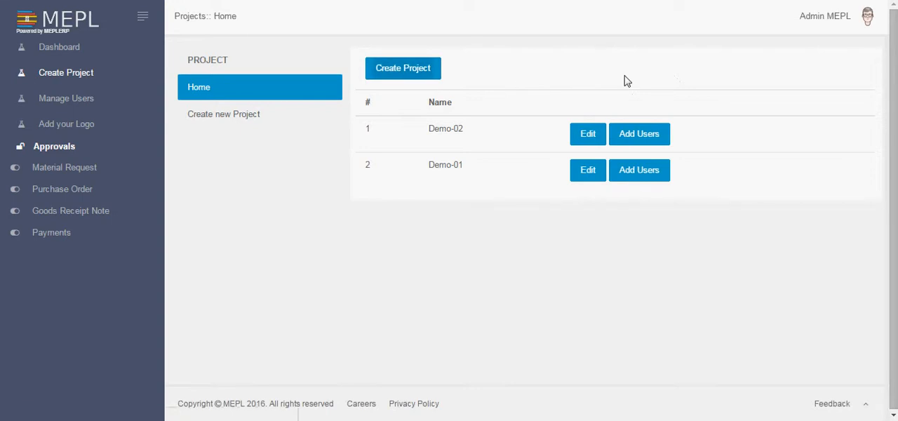
{"action": "left_click", "coordinate": [404, 68]}
{"action": "left_click", "coordinate": [422, 124]}
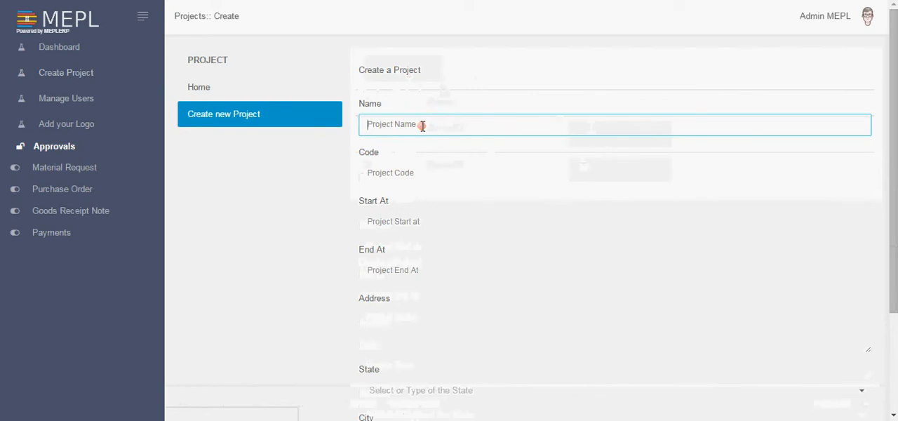
{"action": "type", "text": "Demo-"}
{"action": "type", "text": "03"}
{"action": "left_click", "coordinate": [408, 180]}
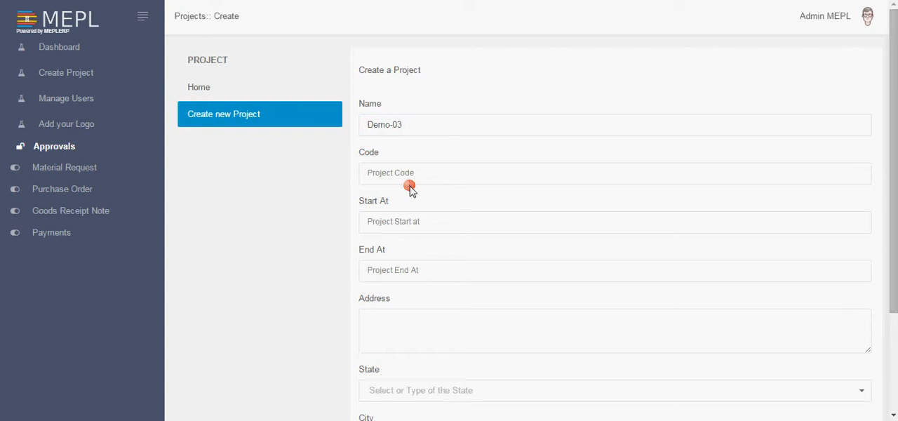
{"action": "type", "text": "003"}
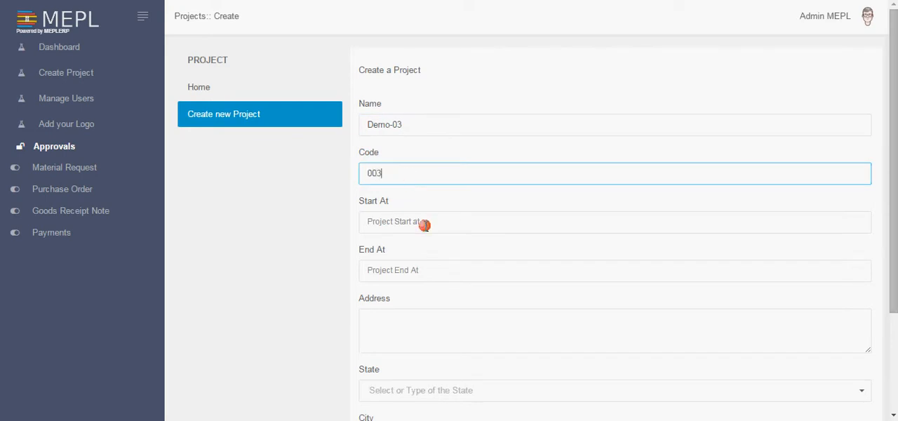
Set start date to today (21/01/2016), end date to 10 October 2017, and begin the address
{"action": "left_click", "coordinate": [424, 224]}
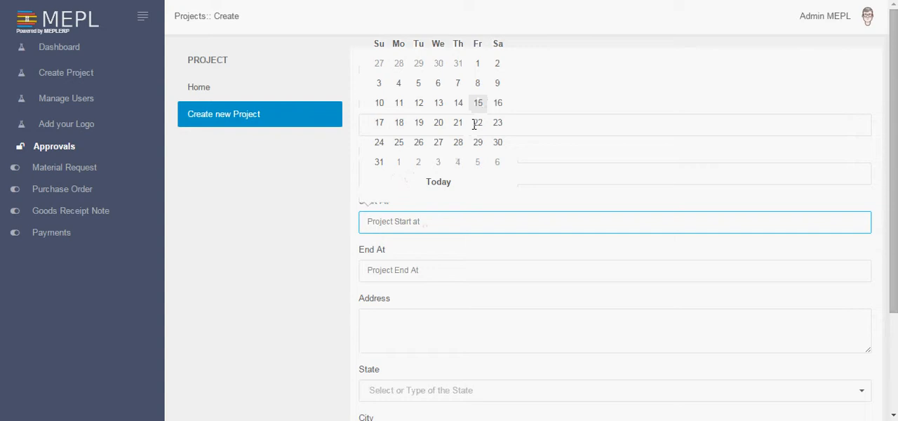
{"action": "left_click", "coordinate": [438, 184]}
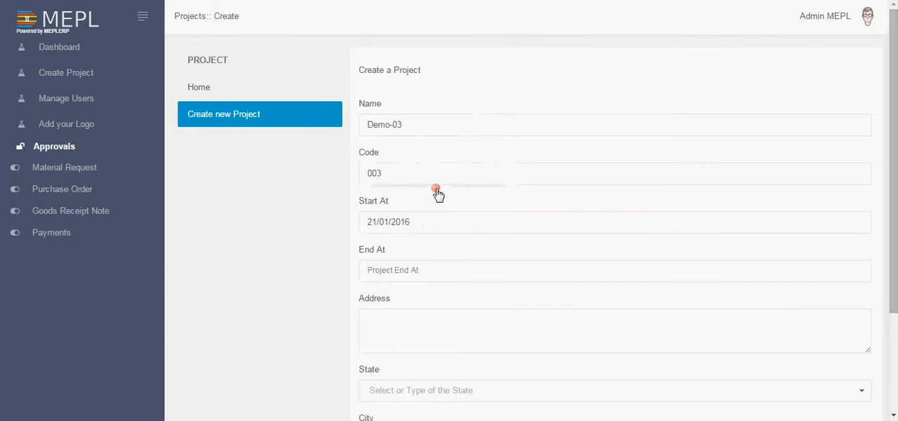
{"action": "left_click", "coordinate": [424, 270]}
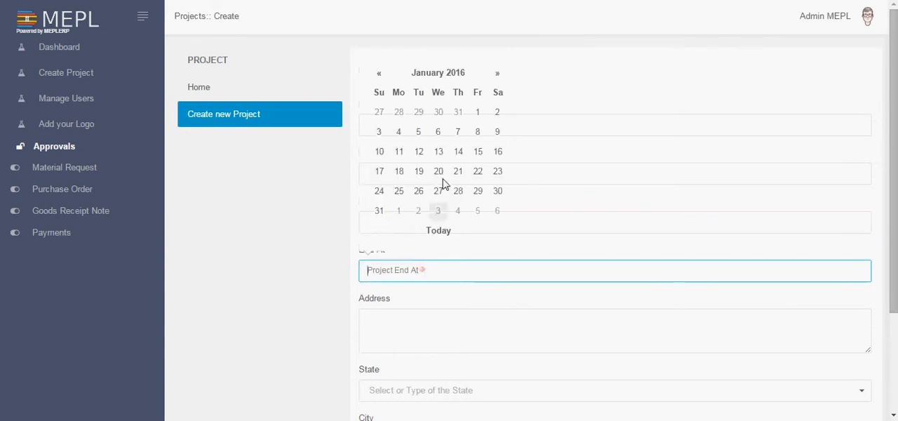
{"action": "left_click", "coordinate": [438, 72]}
{"action": "left_click", "coordinate": [436, 89]}
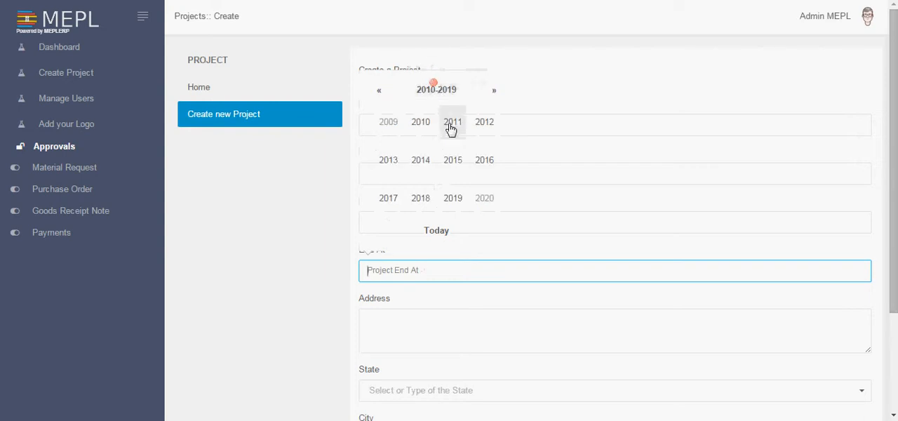
{"action": "left_click", "coordinate": [388, 198]}
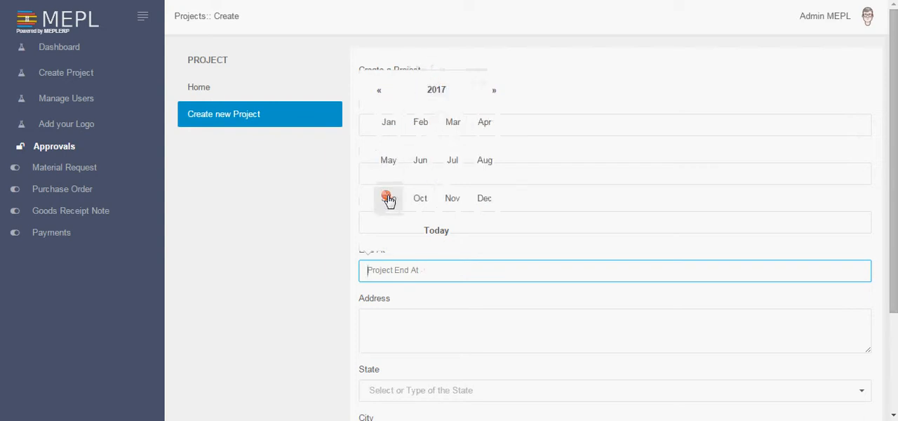
{"action": "left_click", "coordinate": [424, 199]}
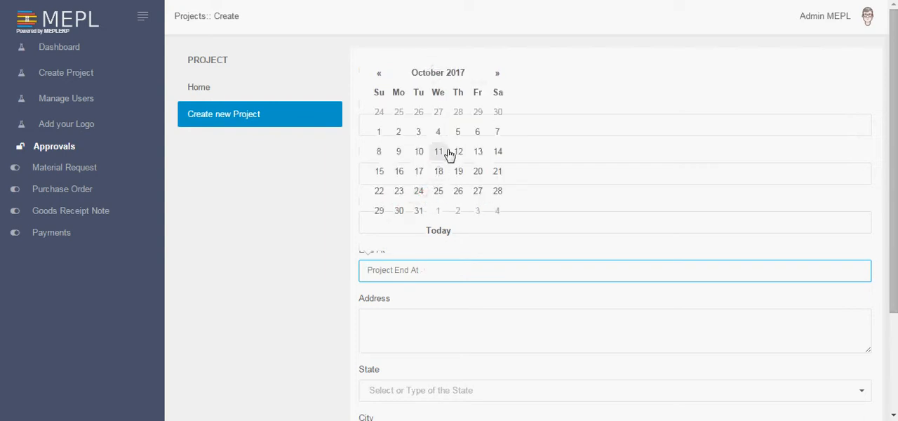
{"action": "left_click", "coordinate": [421, 153]}
{"action": "left_click", "coordinate": [468, 332]}
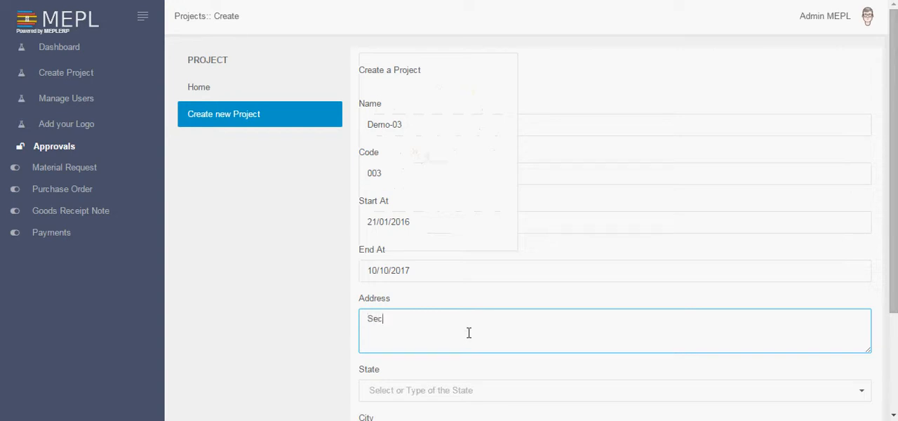
{"action": "type", "text": "-110 near Site 4"}
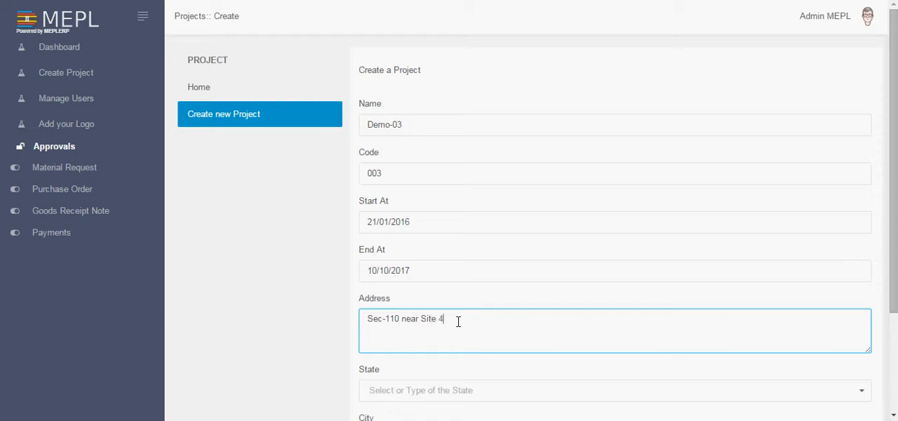
Choose Chandigarh as state and city, then submit the Demo-03 project
{"action": "left_click", "coordinate": [437, 390]}
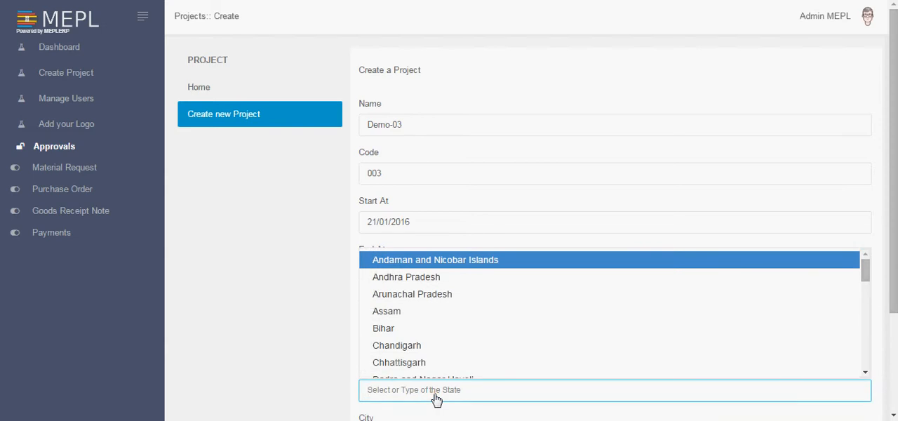
{"action": "key", "text": "Down"}
{"action": "key", "text": "Down"}
{"action": "key", "text": "Down"}
{"action": "key", "text": "Down"}
{"action": "key", "text": "Down"}
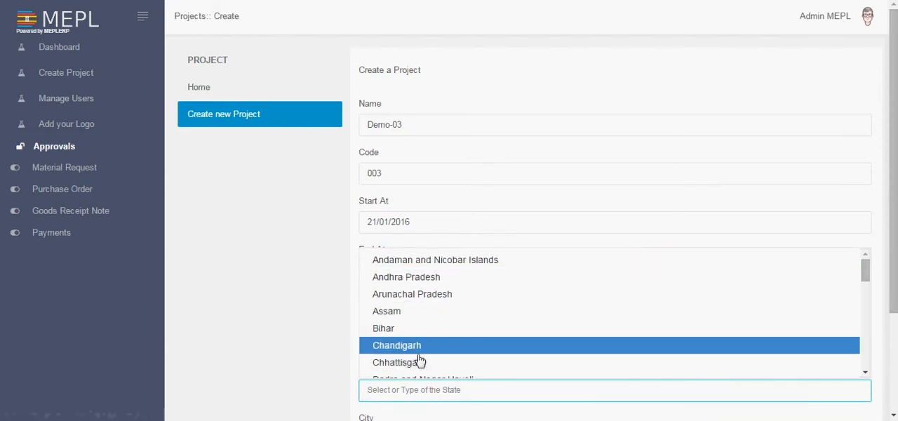
{"action": "left_click", "coordinate": [397, 346]}
{"action": "scroll", "coordinate": [491, 281], "scroll_direction": "down", "scroll_amount": 1}
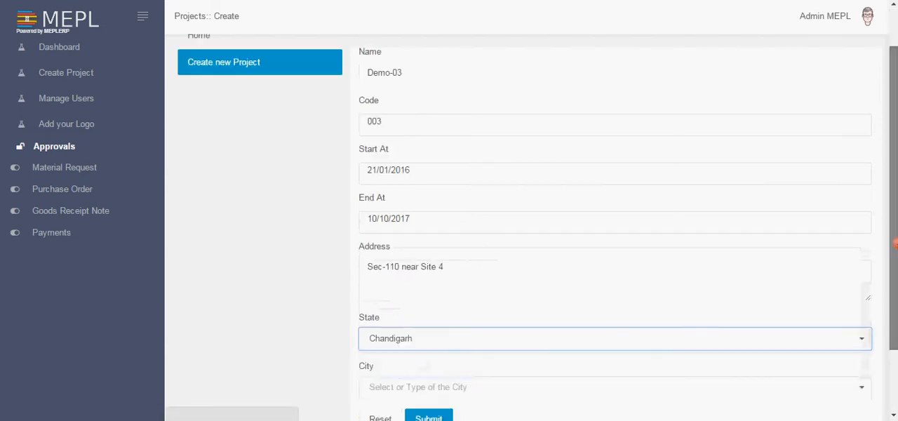
{"action": "scroll", "coordinate": [891, 246], "scroll_direction": "down", "scroll_amount": 1}
{"action": "left_click", "coordinate": [563, 344]}
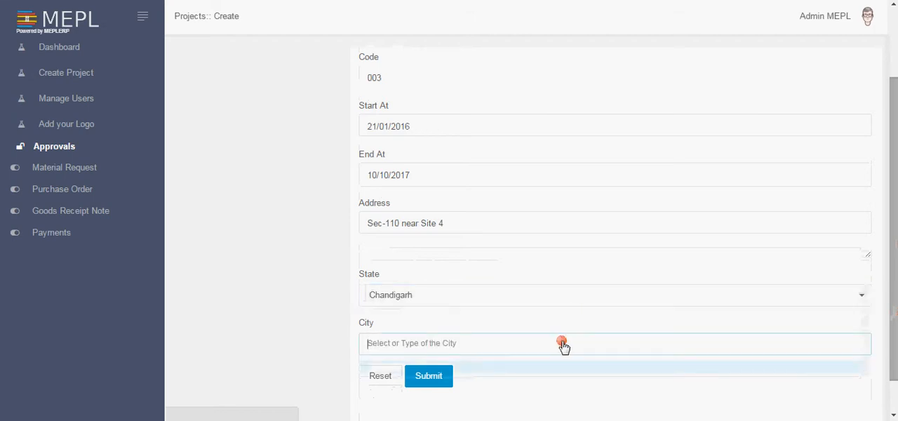
{"action": "left_click", "coordinate": [421, 367]}
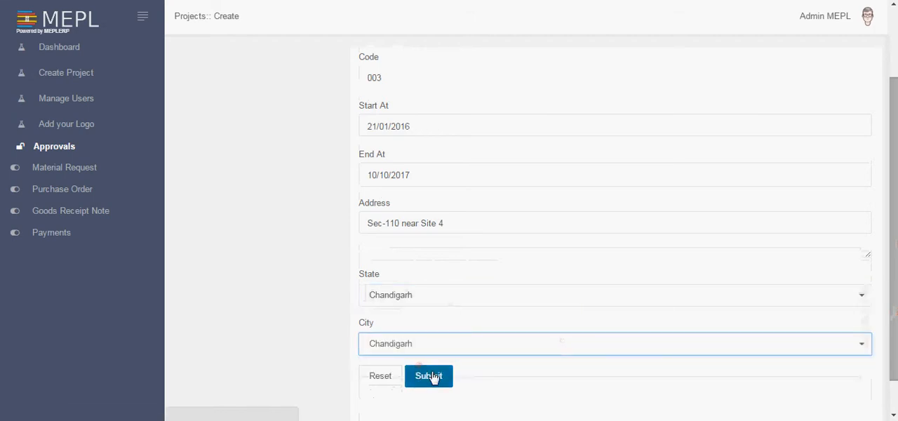
{"action": "left_click", "coordinate": [429, 375]}
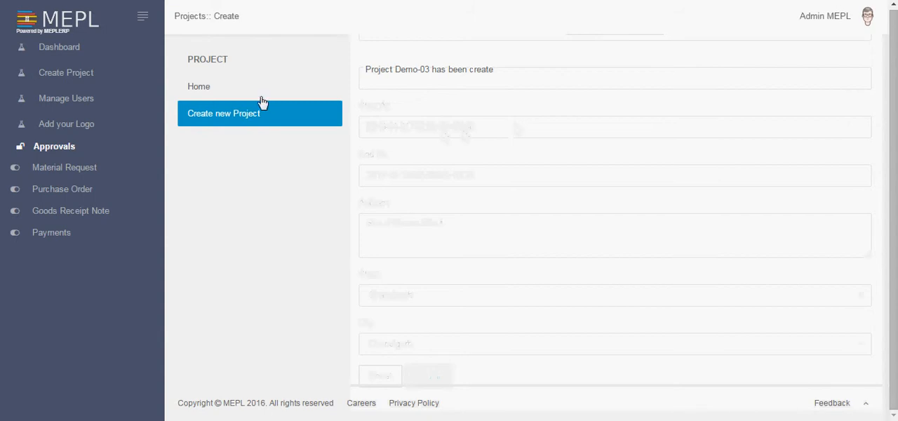
Edit project Demo-03, update it, and return to the projects list
{"action": "left_click", "coordinate": [258, 87]}
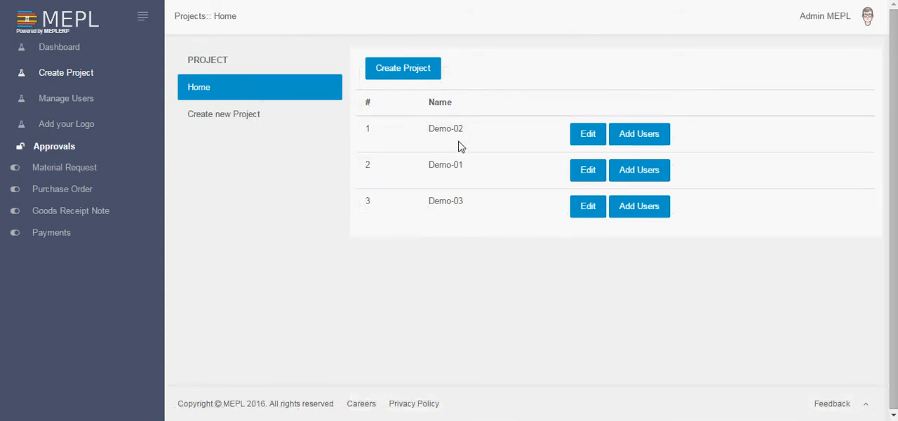
{"action": "left_click", "coordinate": [588, 206]}
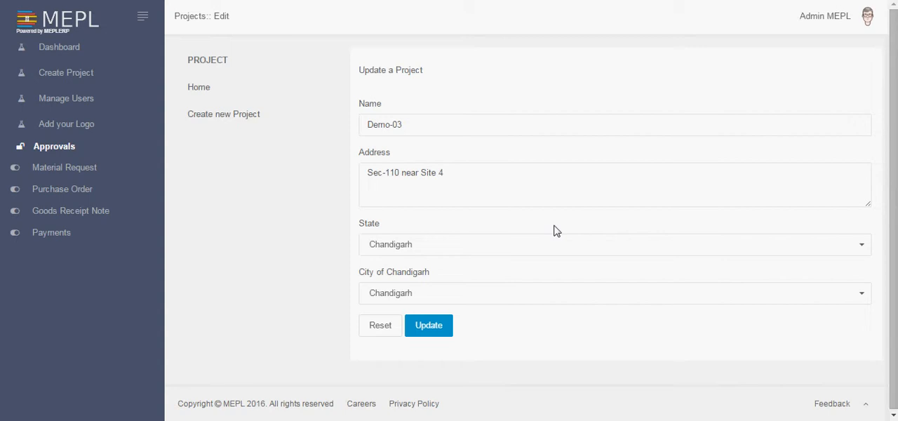
{"action": "left_click", "coordinate": [428, 325]}
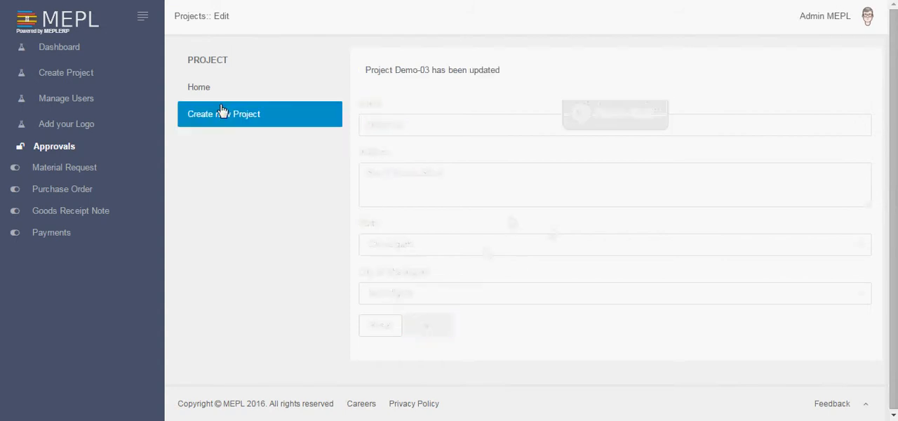
{"action": "left_click", "coordinate": [200, 89]}
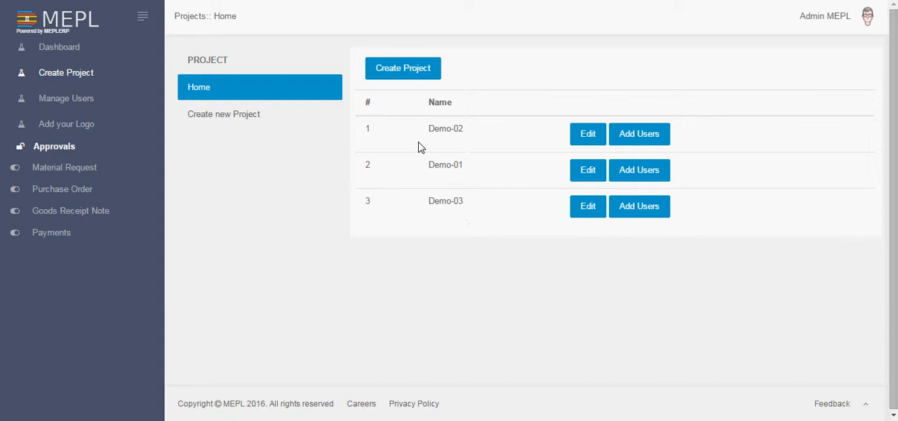
Go to Manage Users and bring up the Create New User form
{"action": "left_click", "coordinate": [94, 111]}
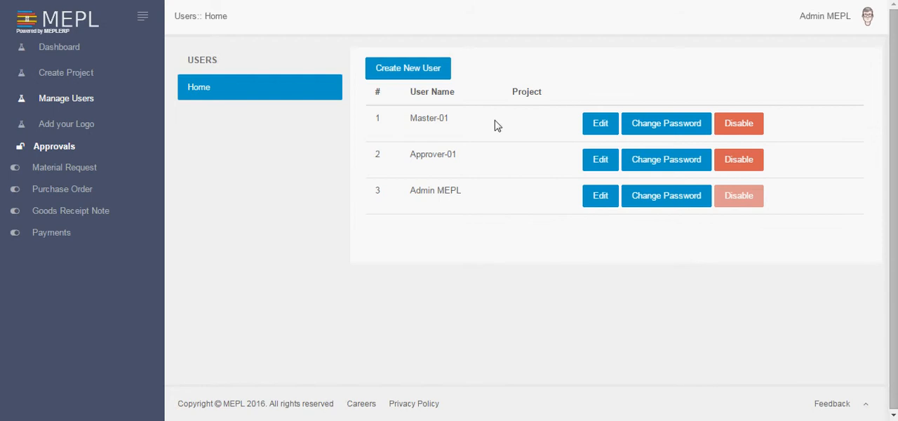
{"action": "left_click_drag", "start_coordinate": [449, 119], "coordinate": [279, 231]}
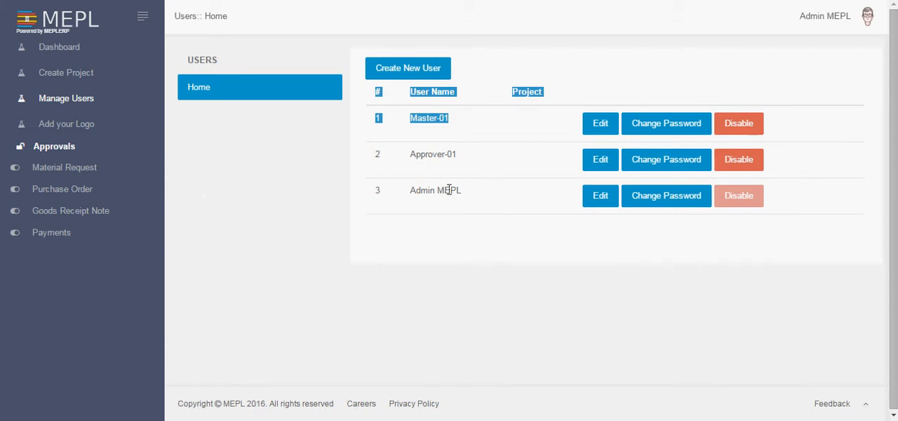
{"action": "left_click", "coordinate": [481, 243]}
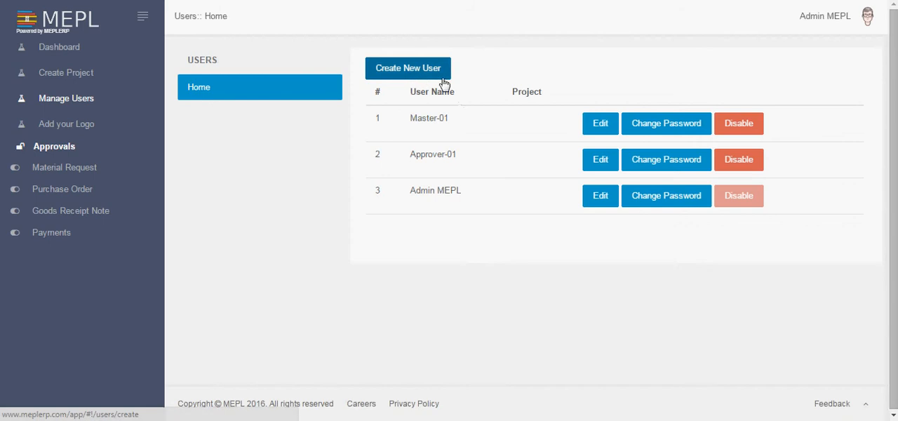
Enter the new user's name Master-02 and give it the master role
{"action": "left_click", "coordinate": [408, 68]}
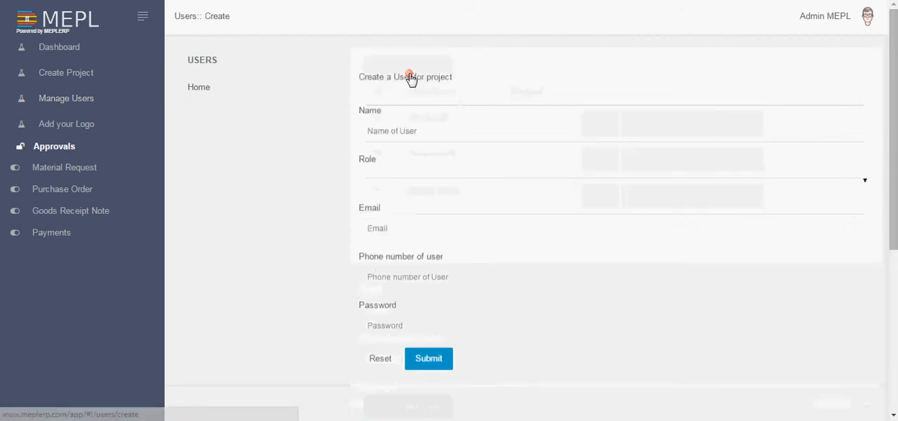
{"action": "left_click", "coordinate": [454, 129]}
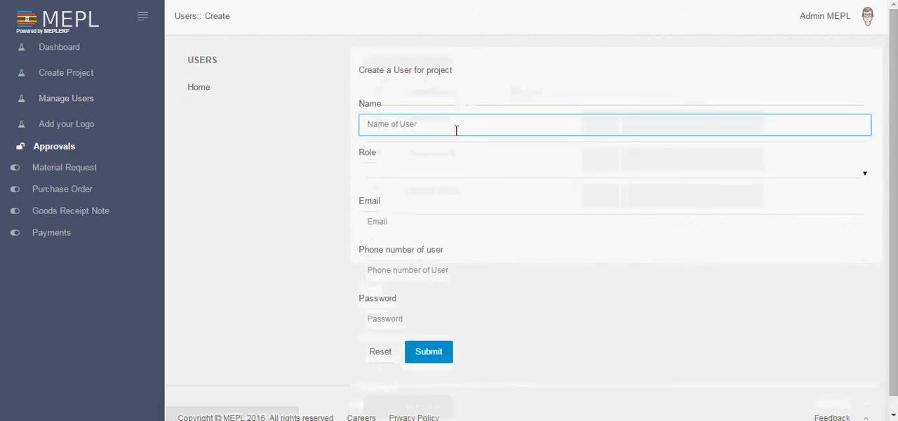
{"action": "type", "text": "M"}
{"action": "type", "text": "02"}
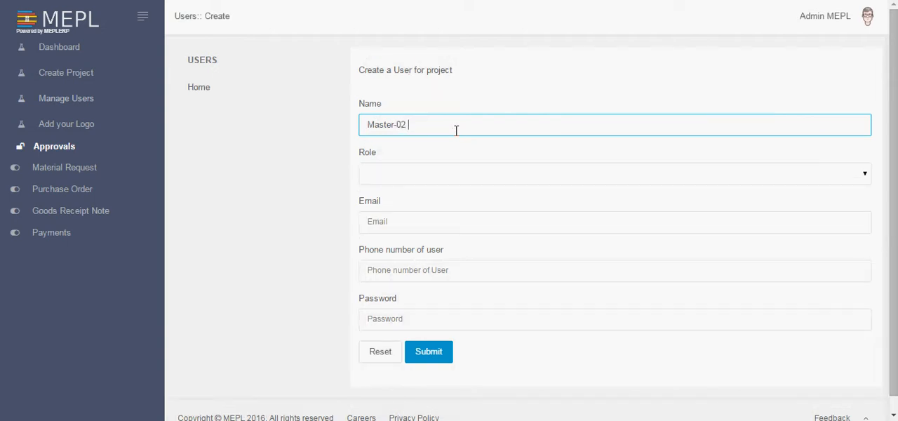
{"action": "key", "text": "Tab"}
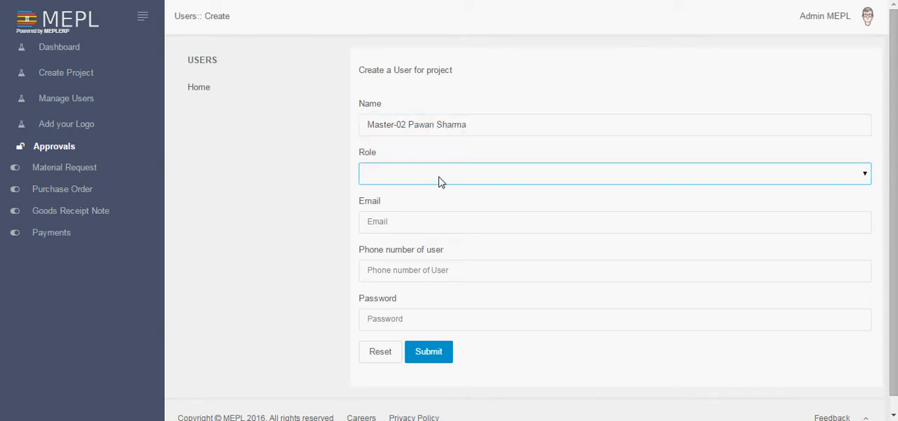
{"action": "left_click", "coordinate": [437, 175]}
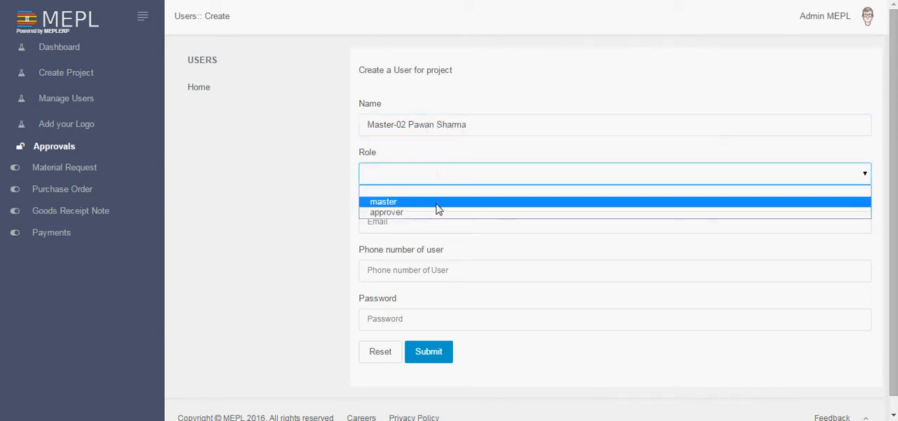
{"action": "left_click", "coordinate": [436, 203]}
Fill in Master-02's email, phone number and password, and submit the user
{"action": "left_click", "coordinate": [433, 223]}
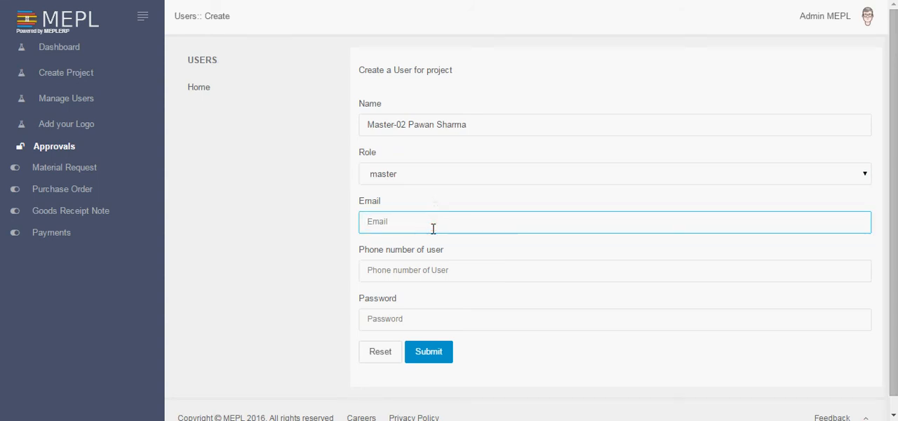
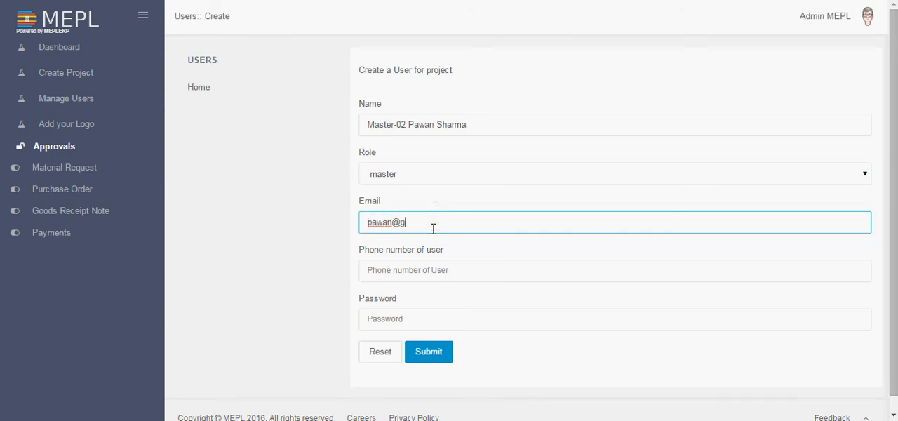
{"action": "left_click", "coordinate": [449, 273]}
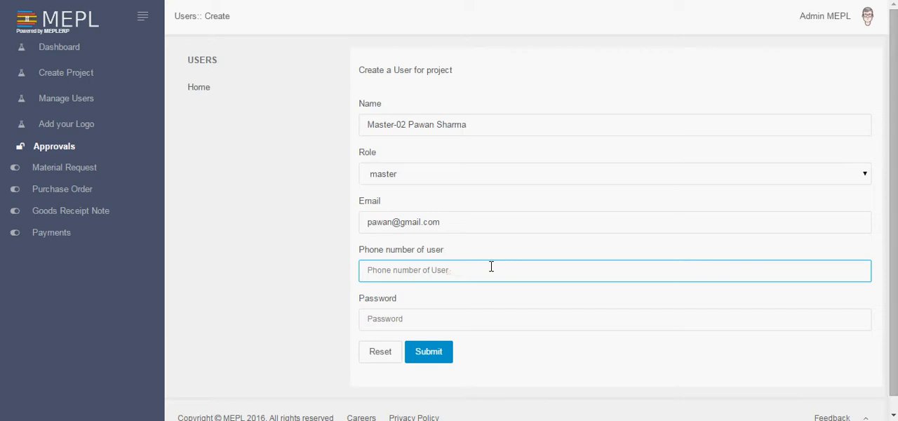
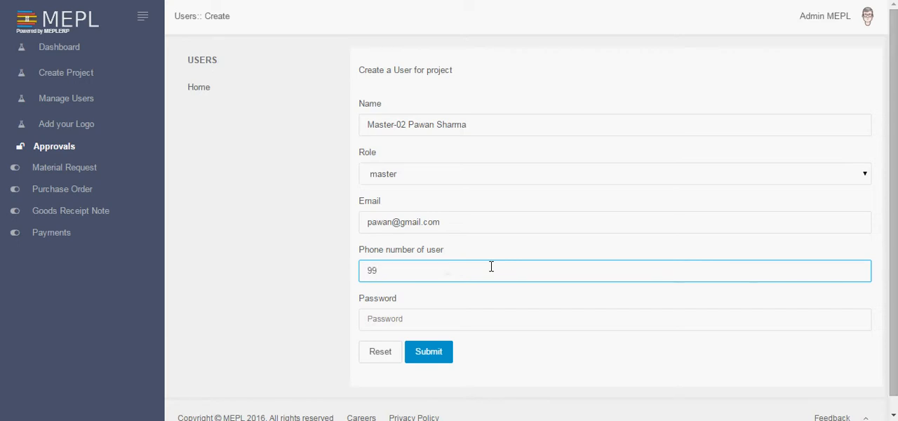
{"action": "left_click", "coordinate": [474, 318]}
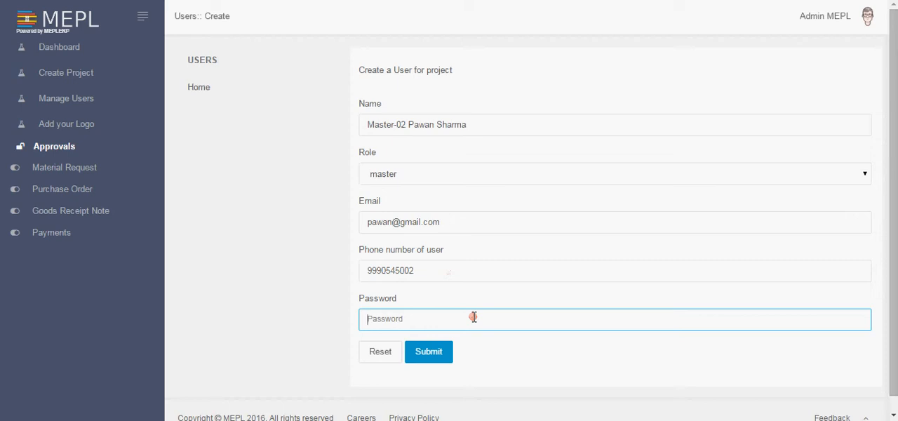
{"action": "left_click", "coordinate": [428, 351]}
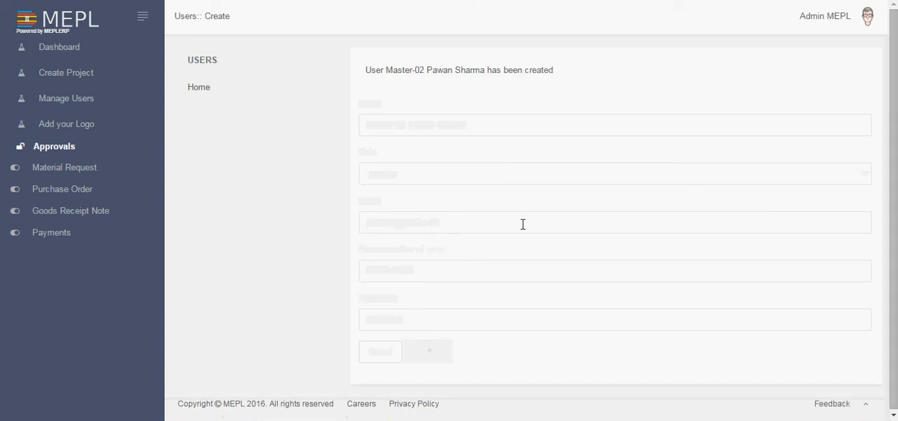
Return to the users list, where Master-02 now appears first
{"action": "left_click", "coordinate": [223, 92]}
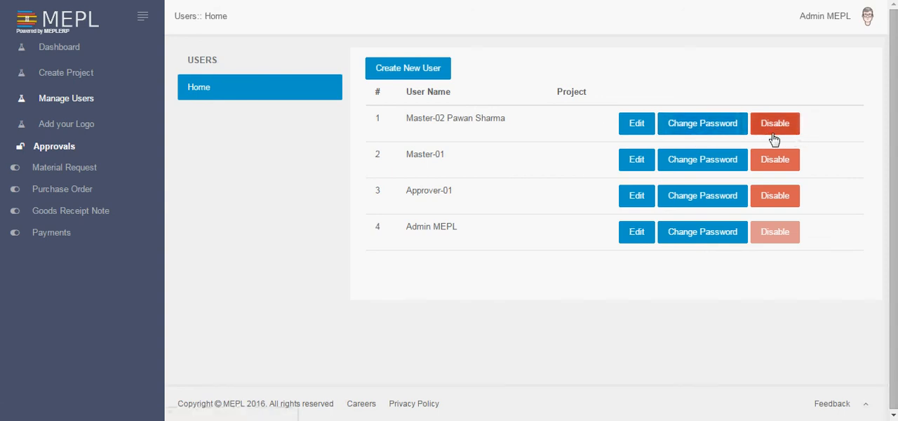
Enter the new user's name Approver-02 and give it the approver role
{"action": "left_click", "coordinate": [387, 68]}
{"action": "left_click", "coordinate": [413, 125]}
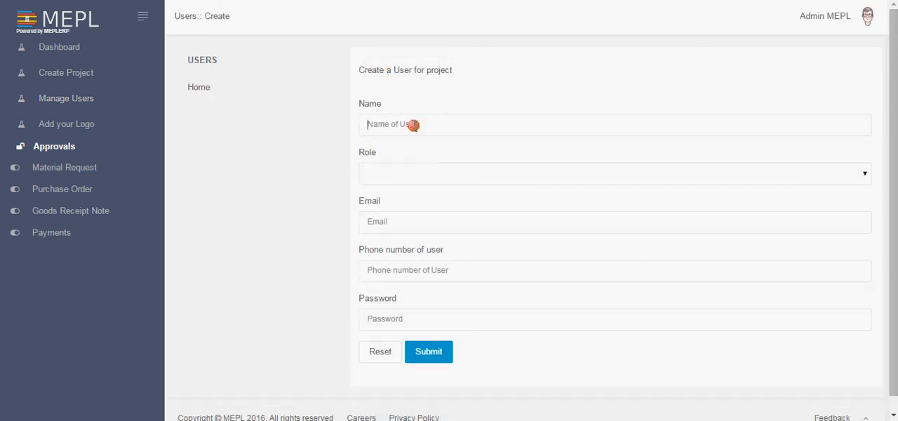
{"action": "type", "text": "Approver"}
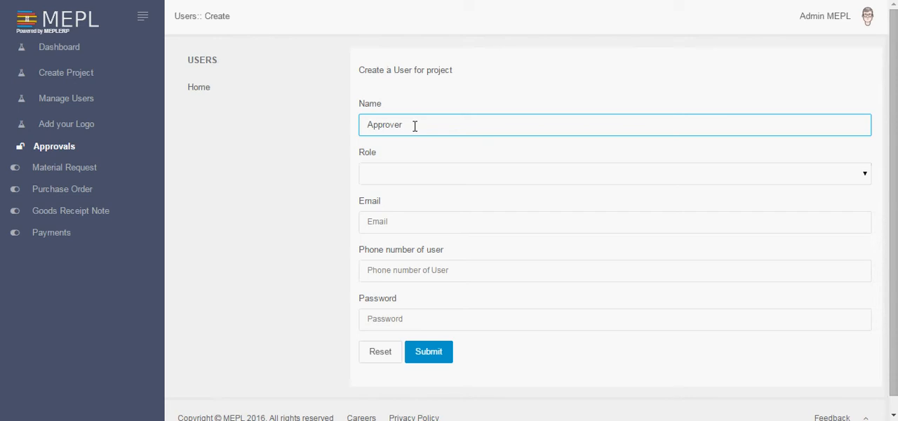
{"action": "type", "text": "-02"}
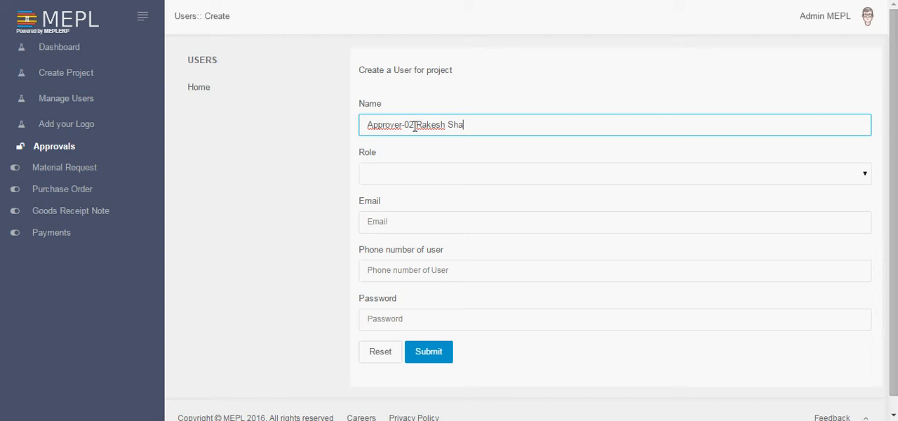
{"action": "left_click", "coordinate": [407, 172]}
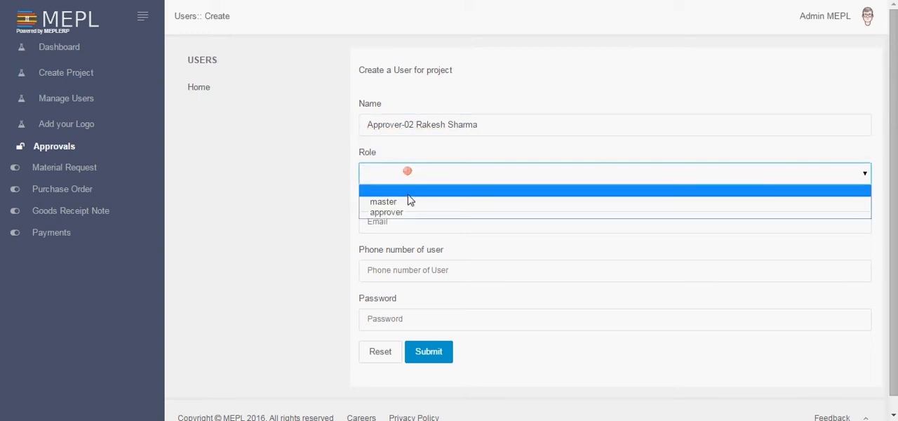
{"action": "left_click", "coordinate": [407, 212]}
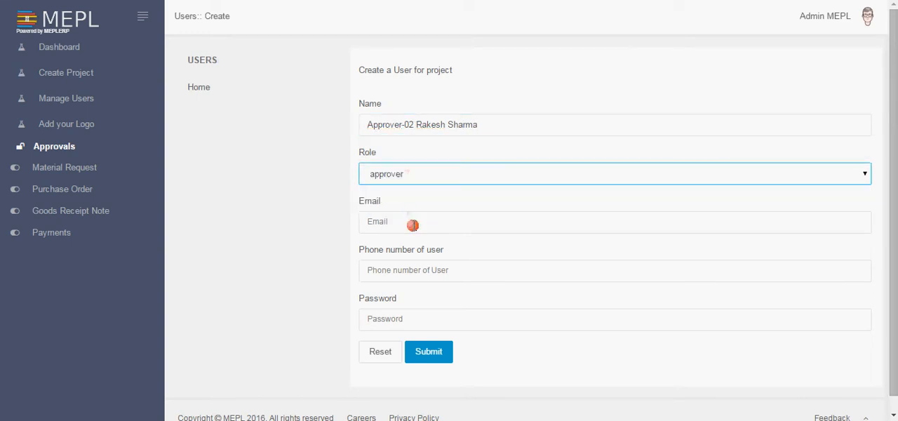
Fill in Approver-02's email, phone number and password, correcting typos, and submit
{"action": "left_click", "coordinate": [413, 225]}
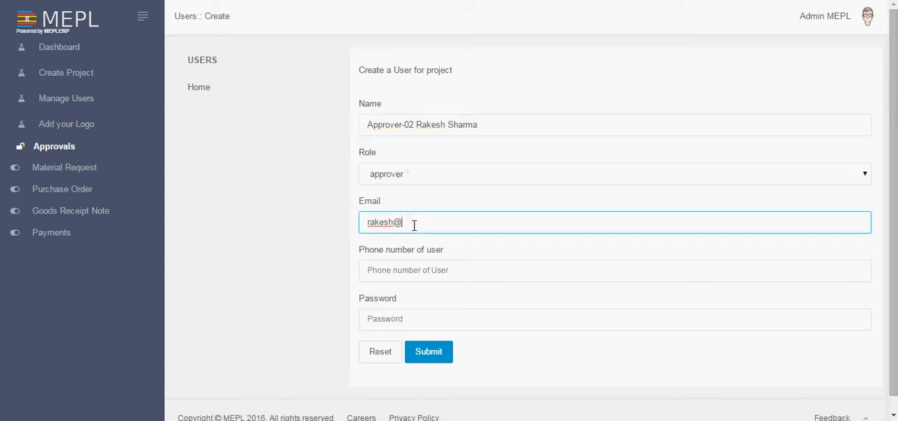
{"action": "left_click", "coordinate": [424, 269]}
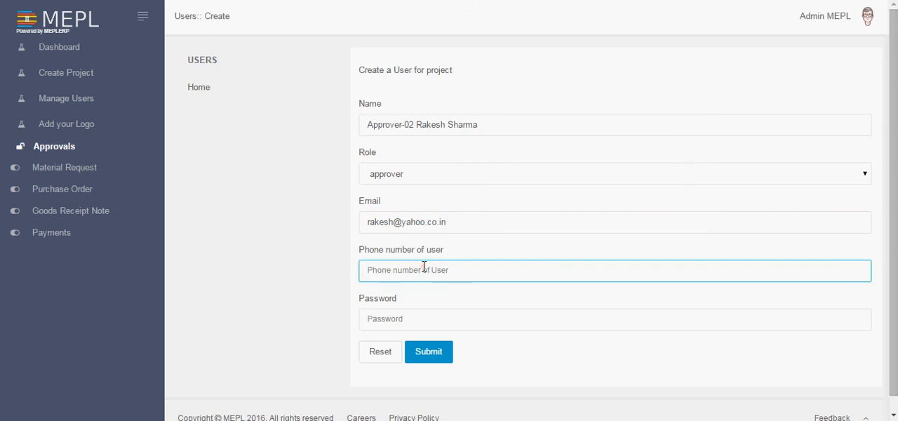
{"action": "key", "text": "BackSpace"}
{"action": "left_click", "coordinate": [426, 318]}
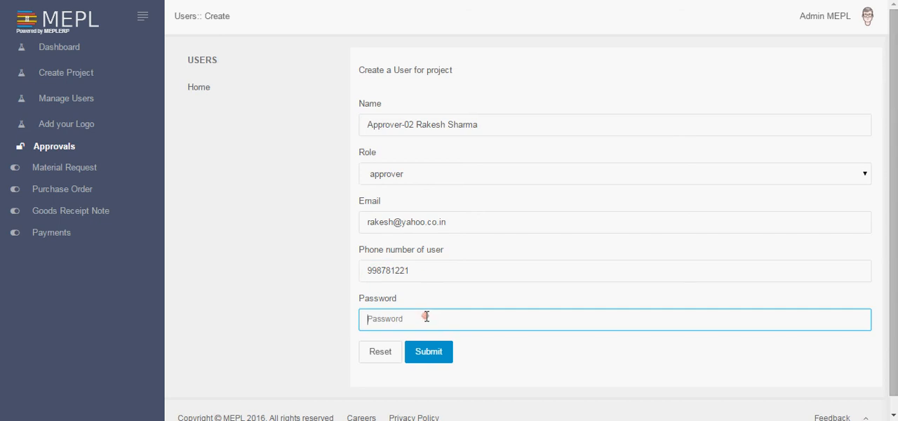
{"action": "left_click", "coordinate": [428, 351]}
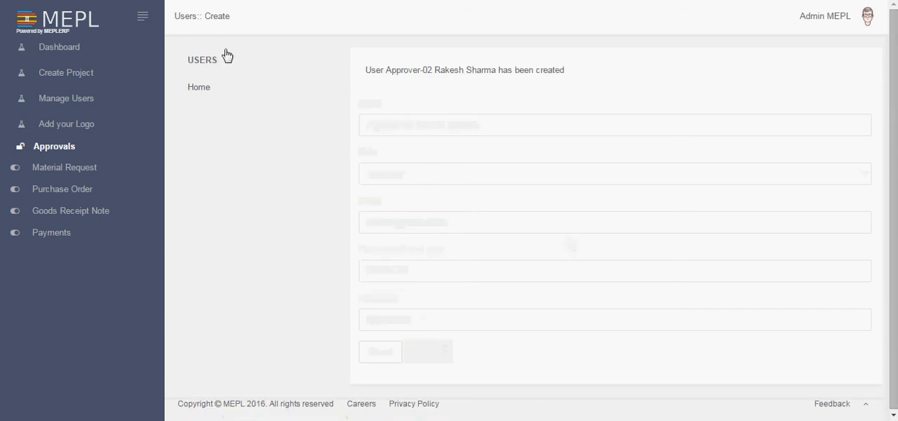
Return to the users list, then go to the projects list showing Demo-02, Demo-01 and Demo-03
{"action": "left_click", "coordinate": [209, 88]}
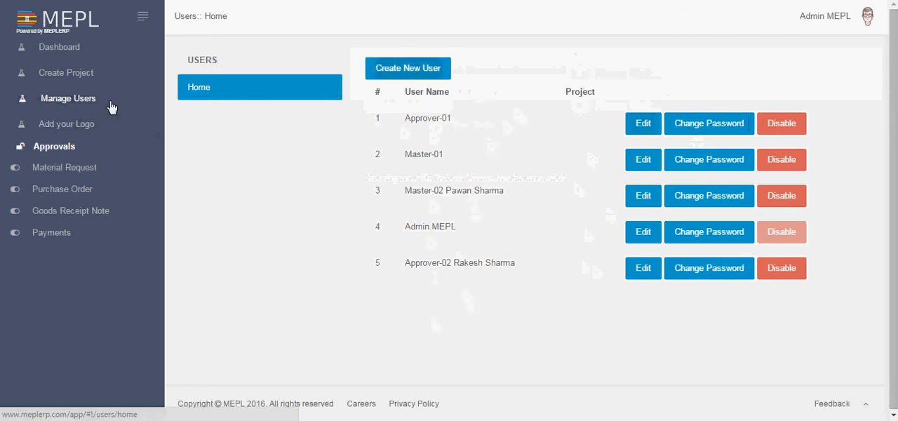
{"action": "left_click", "coordinate": [92, 74]}
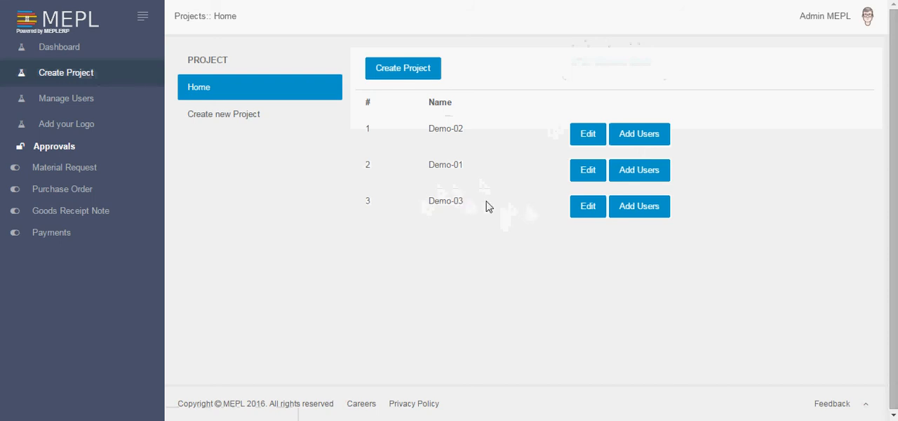
{"action": "left_click", "coordinate": [637, 207]}
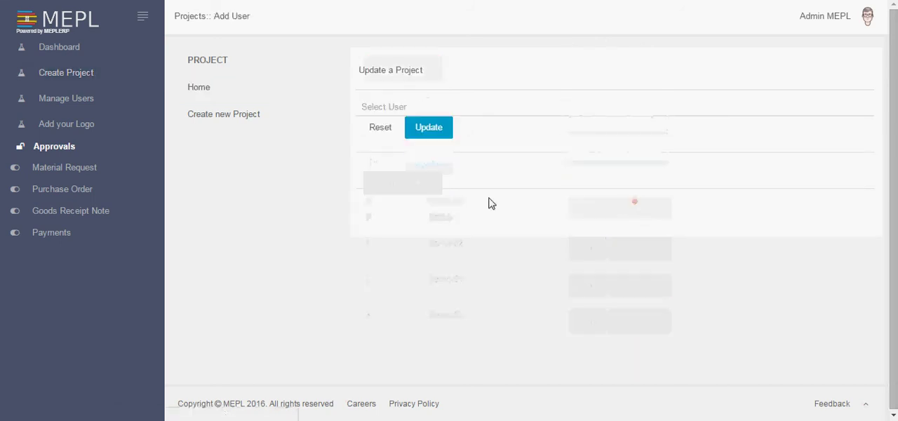
{"action": "left_click", "coordinate": [456, 110]}
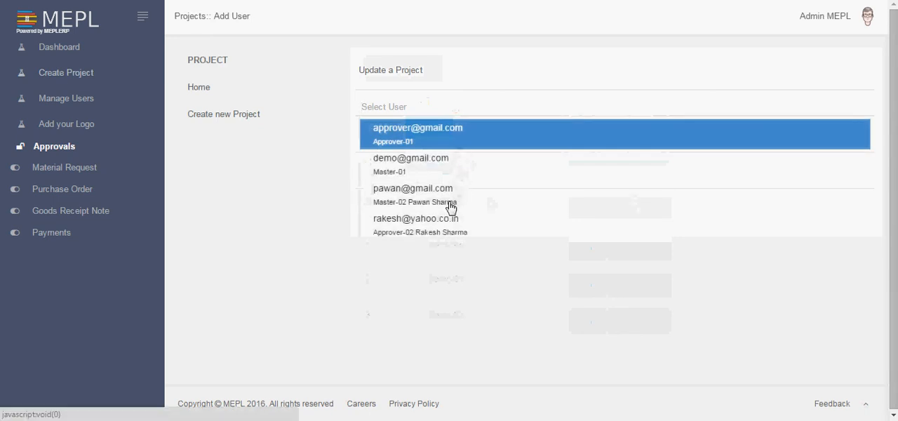
{"action": "left_click", "coordinate": [450, 204]}
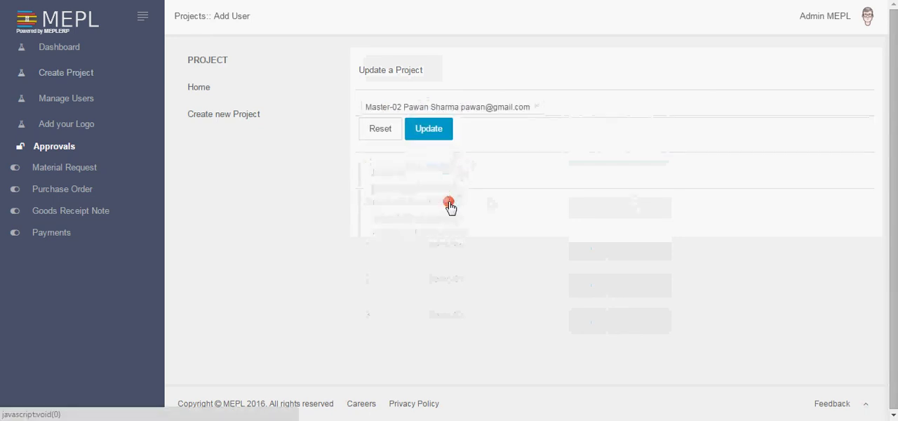
{"action": "left_click", "coordinate": [581, 108]}
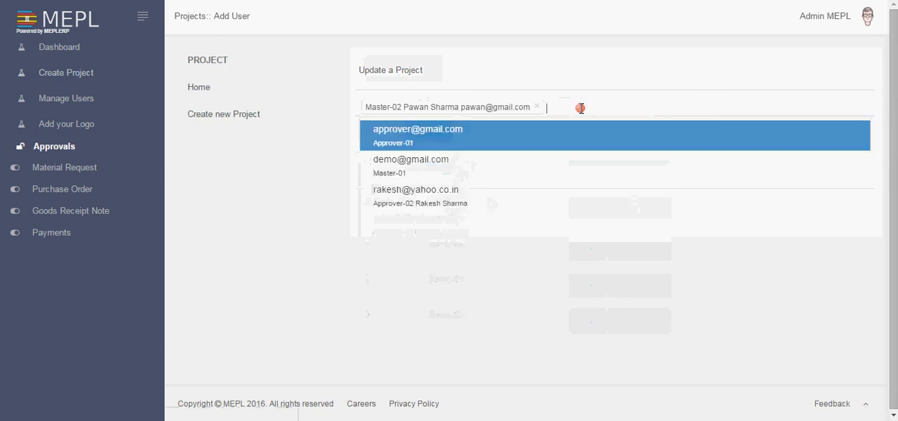
{"action": "left_click", "coordinate": [474, 203]}
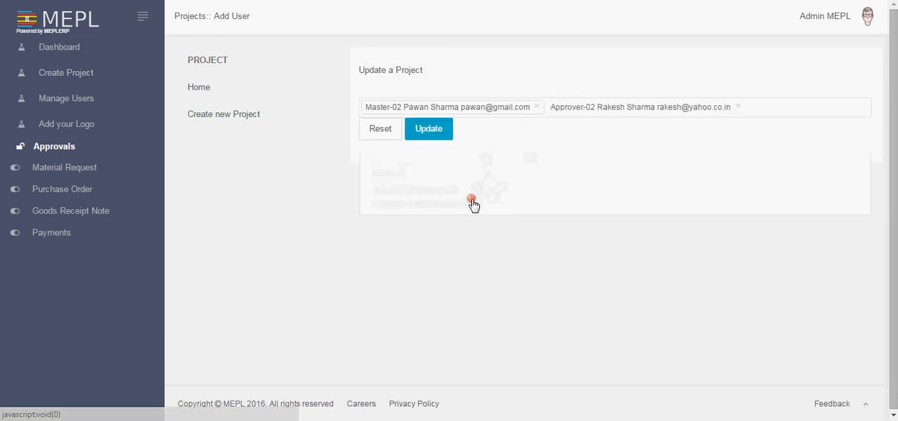
{"action": "left_click", "coordinate": [429, 130]}
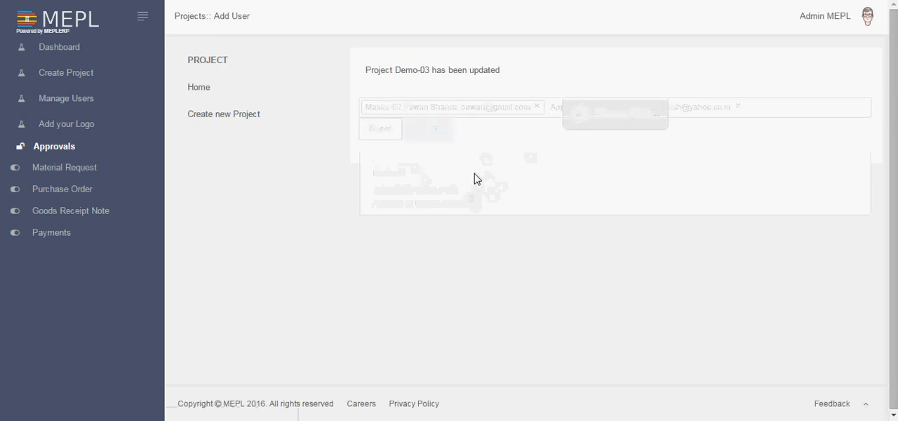
{"action": "left_click", "coordinate": [218, 87]}
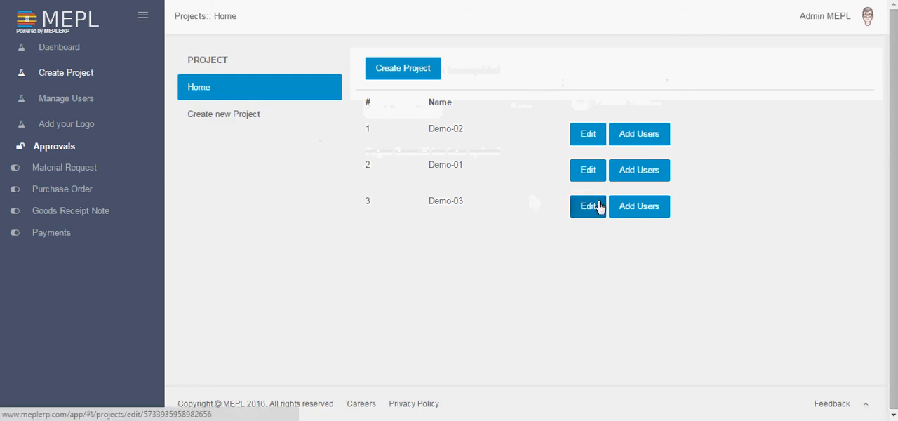
{"action": "left_click", "coordinate": [639, 206]}
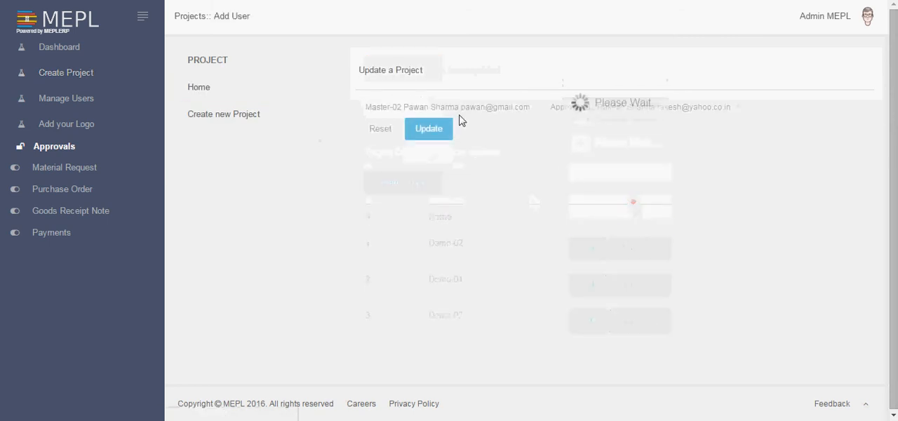
{"action": "left_click", "coordinate": [224, 114]}
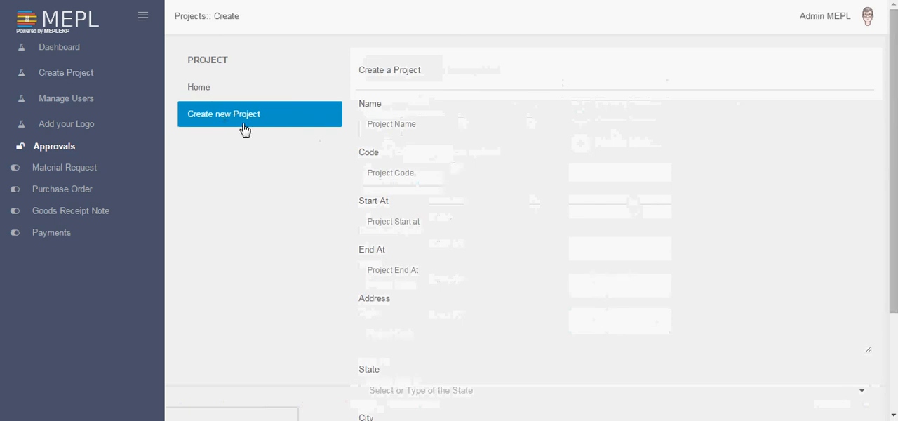
{"action": "left_click", "coordinate": [231, 87]}
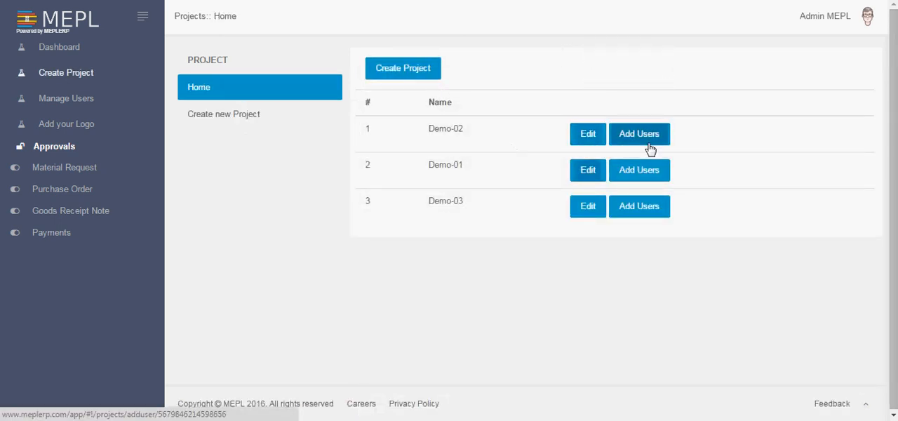
{"action": "left_click", "coordinate": [639, 170]}
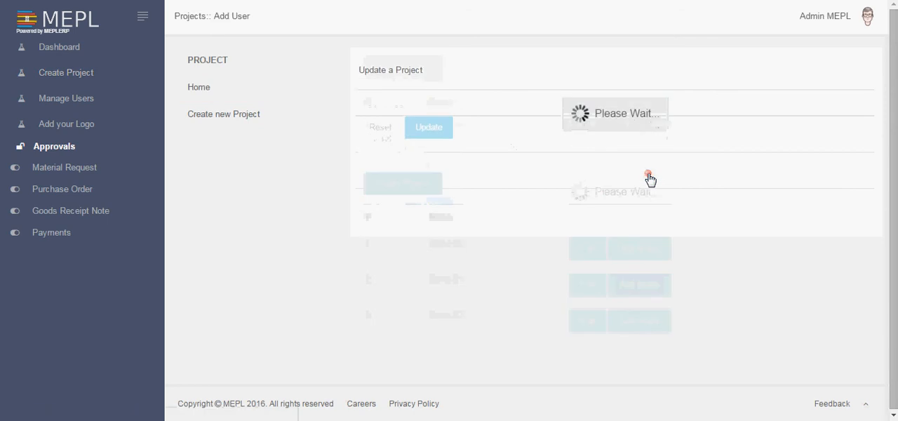
{"action": "mouse_move", "coordinate": [421, 107]}
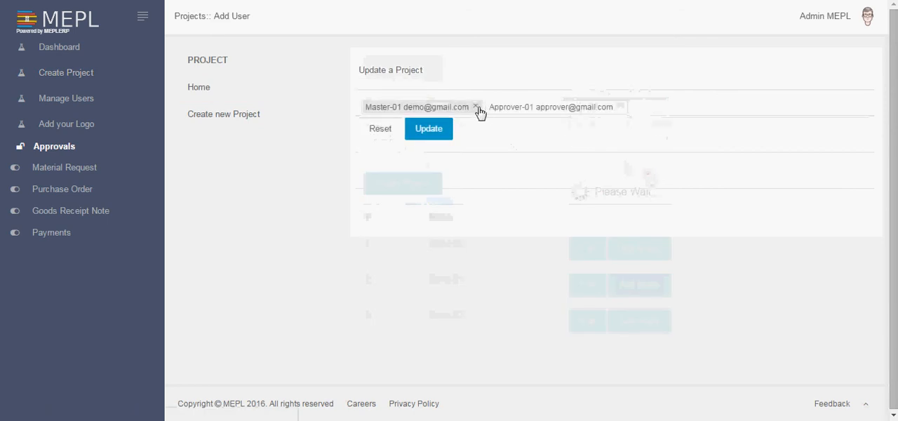
{"action": "left_click", "coordinate": [479, 109]}
{"action": "left_click", "coordinate": [547, 106]}
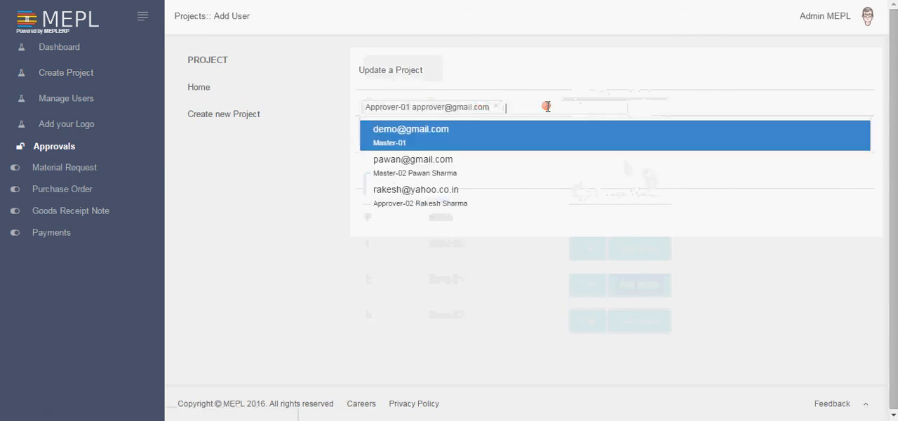
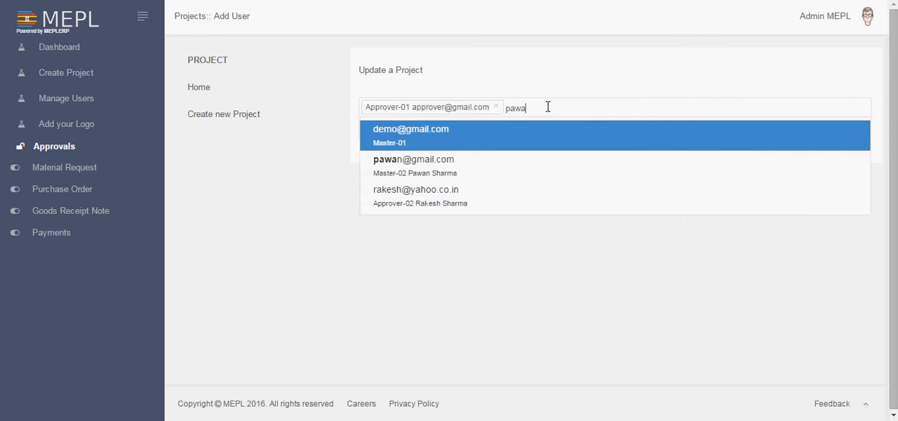
{"action": "left_click", "coordinate": [444, 166]}
{"action": "left_click", "coordinate": [429, 128]}
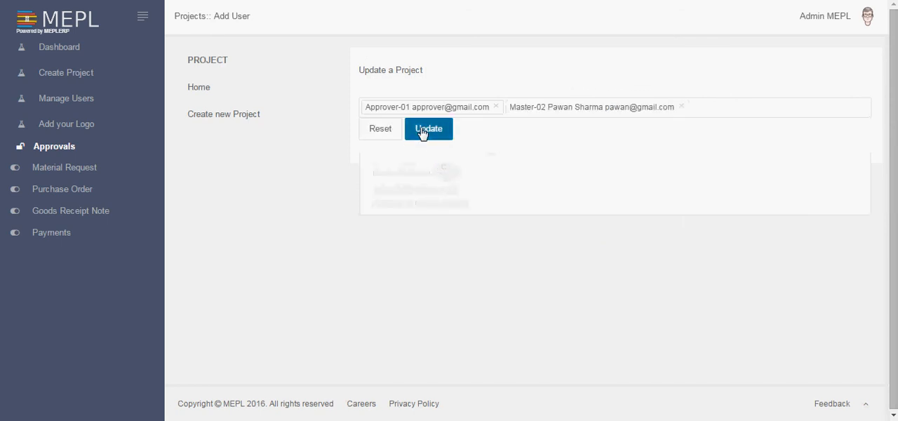